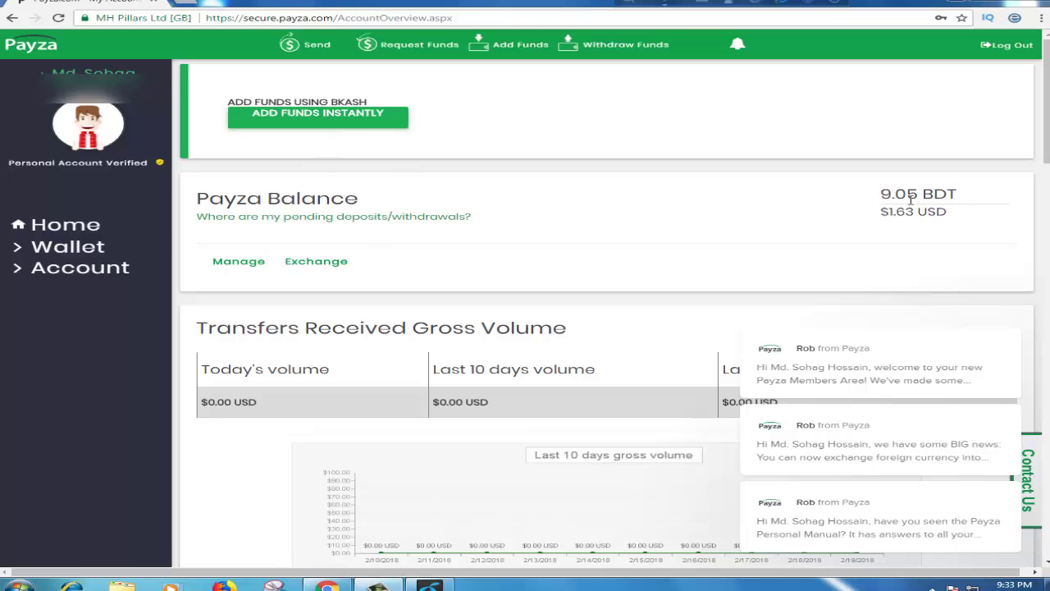
# - Check the BDT and USD amounts in the Payza balance and open the currency exchange form
pyautogui.moveTo(881, 192); pyautogui.dragTo(975, 193)
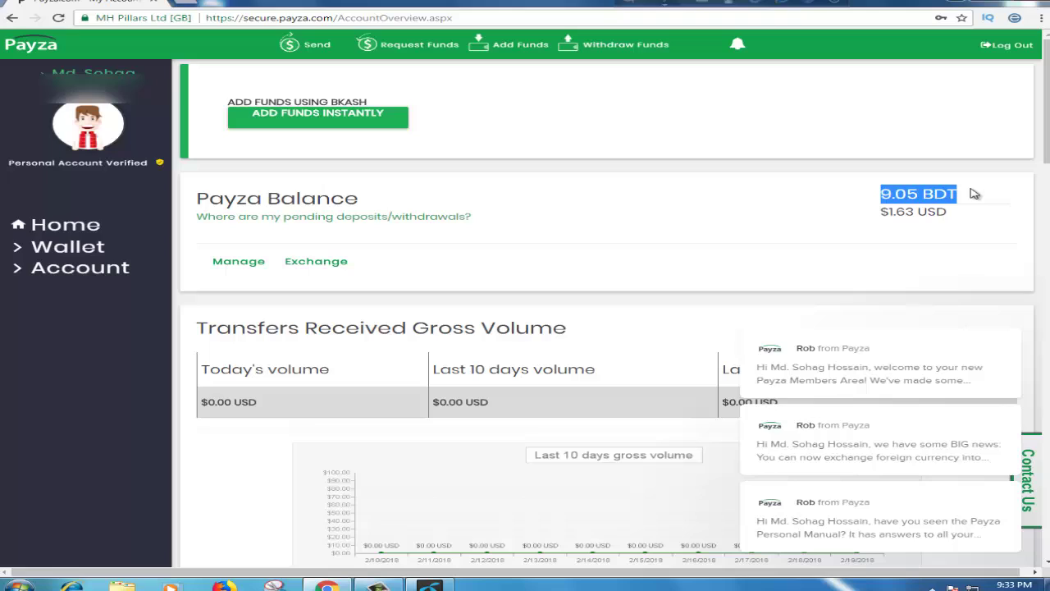
pyautogui.click(886, 214)
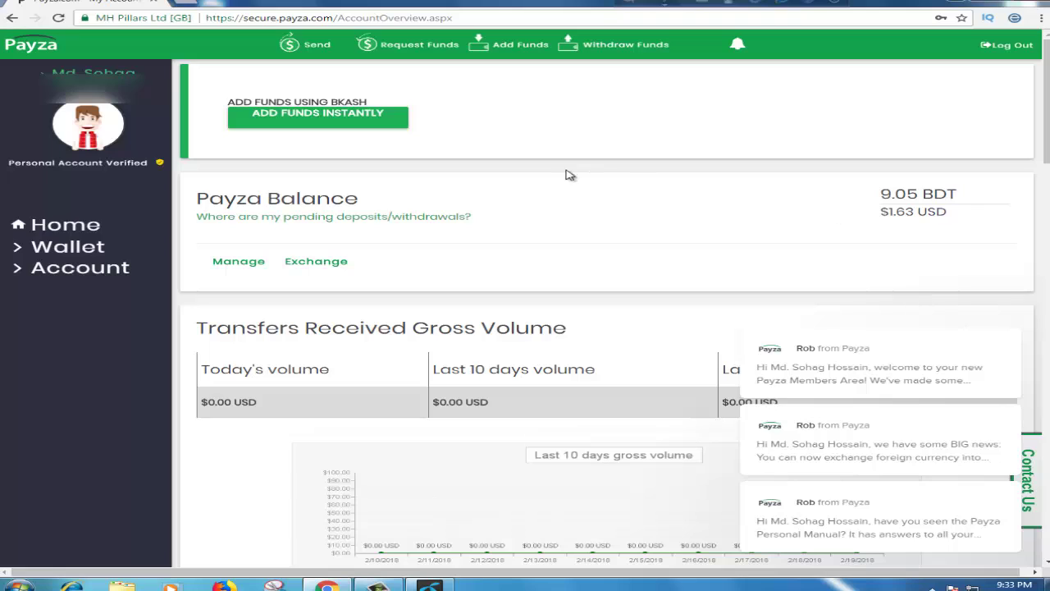
pyautogui.click(315, 264)
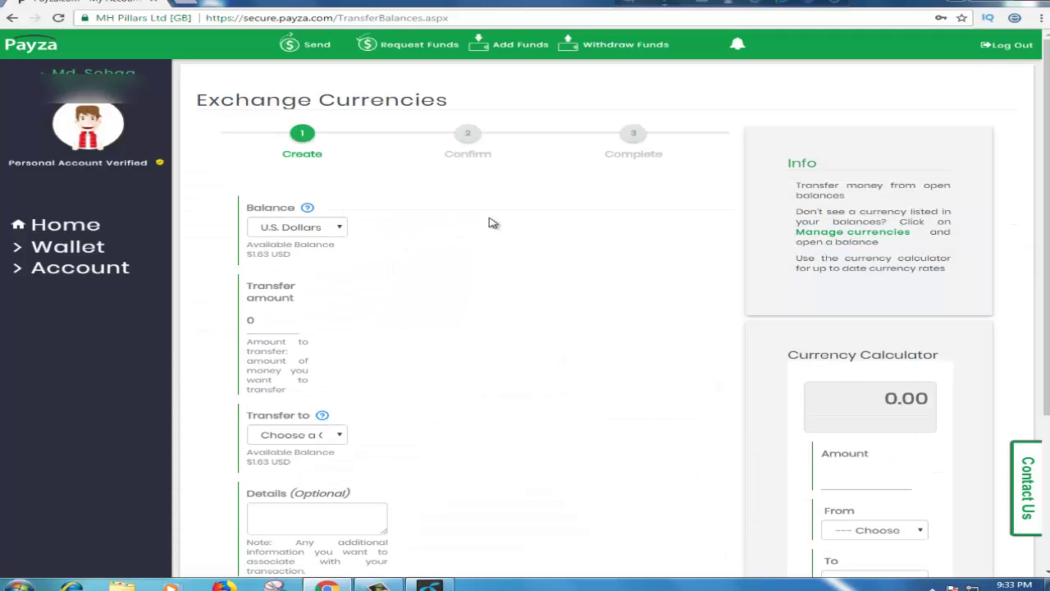
# - Keep U.S. Dollars as the source balance and set the transfer amount to 1.63
pyautogui.scroll(-1, 505, 263)
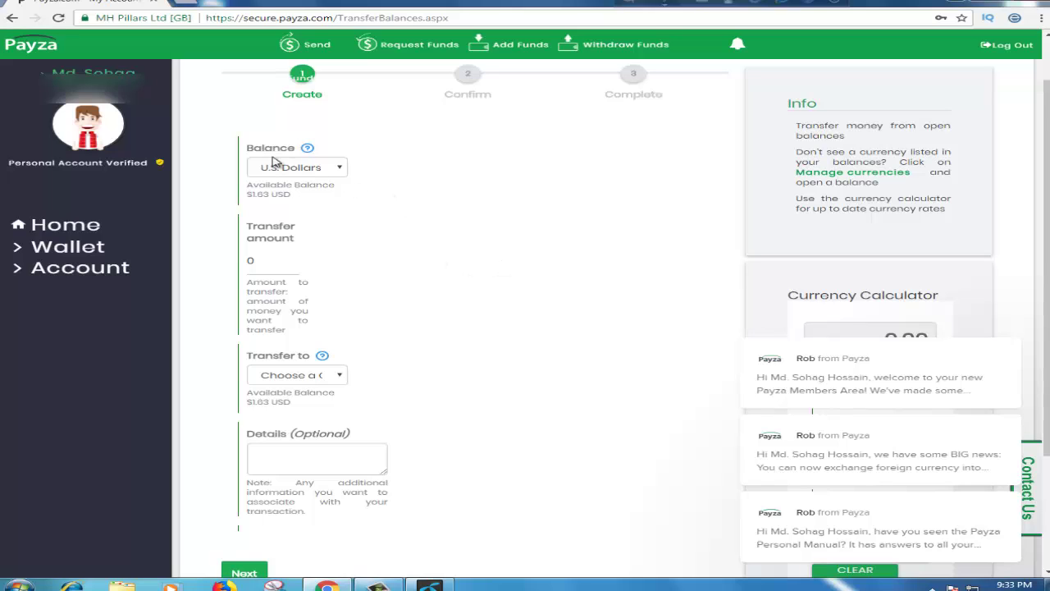
pyautogui.click(341, 168)
pyautogui.click(340, 168)
pyautogui.scroll(-2, 361, 256)
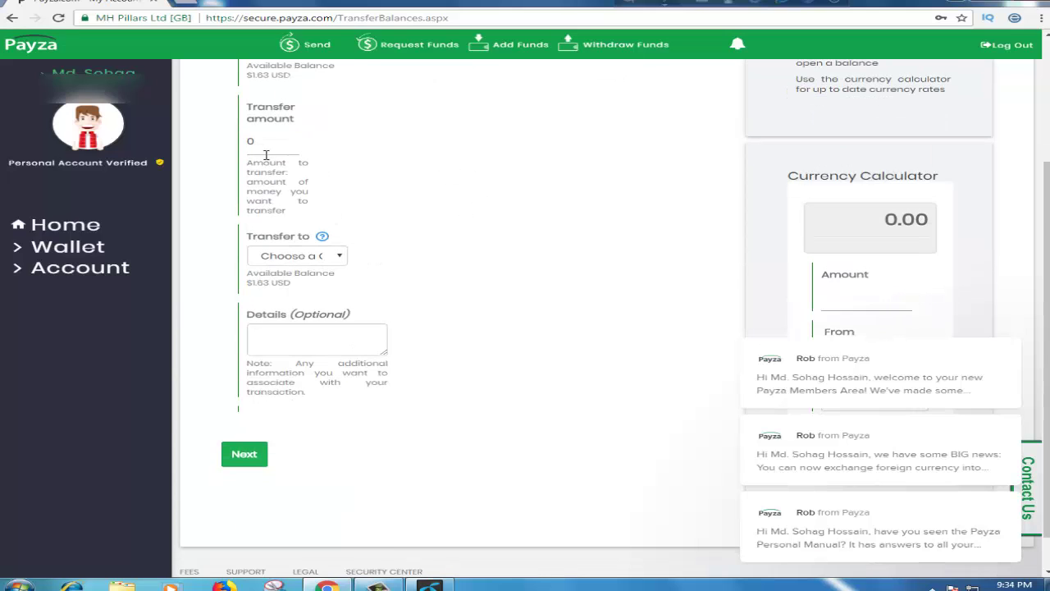
pyautogui.moveTo(262, 143); pyautogui.dragTo(237, 144)
pyautogui.write('1.63')
pyautogui.click(278, 164)
# - Submit the exchange with Bangladesh Taka as the destination currency and the IT remittance declaration accepted
pyautogui.scroll(-1, 382, 205)
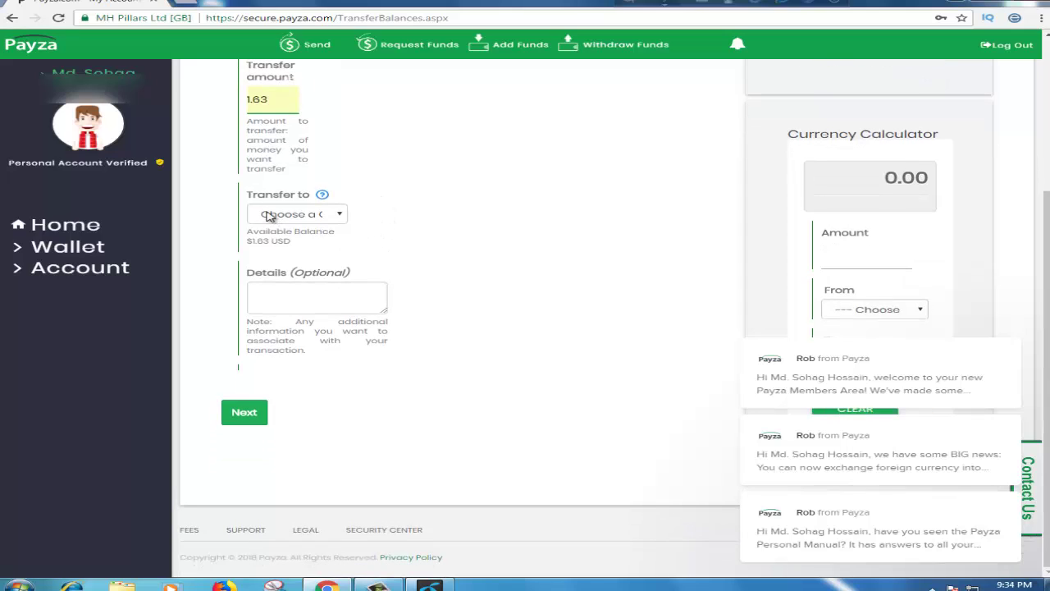
pyautogui.click(339, 215)
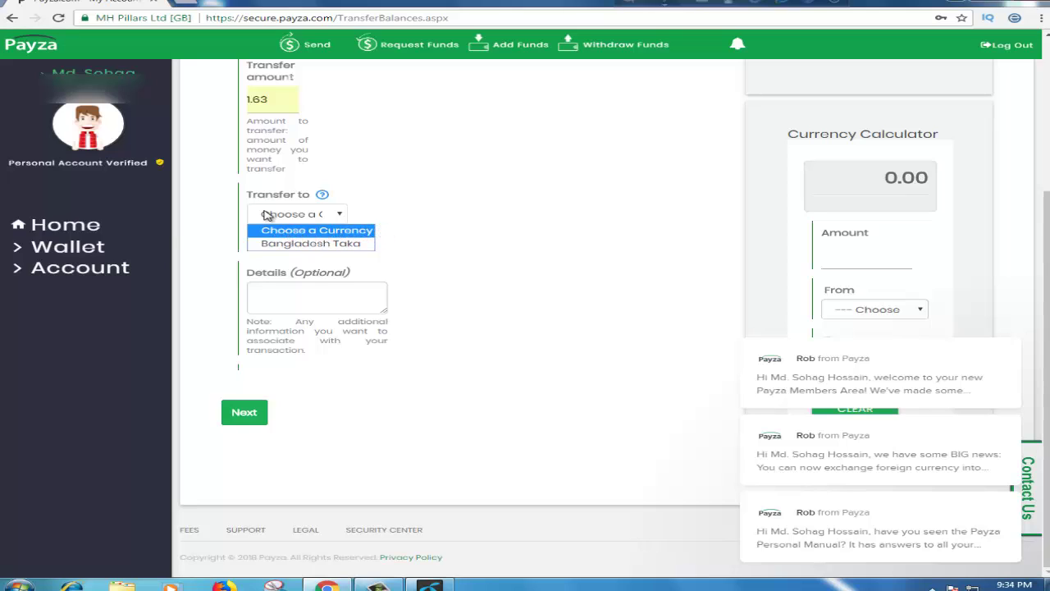
pyautogui.click(340, 232)
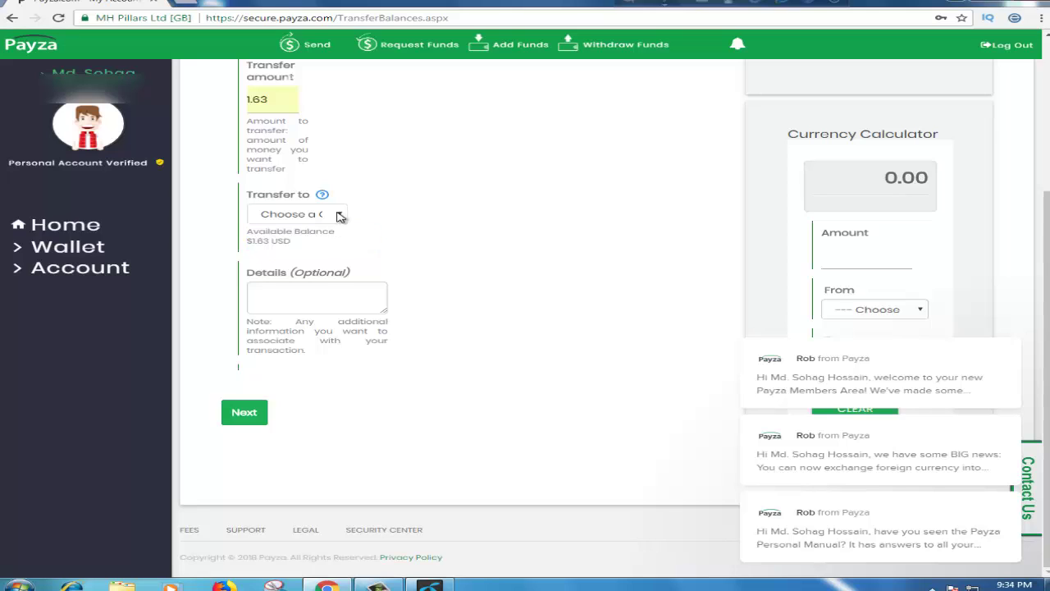
pyautogui.click(340, 215)
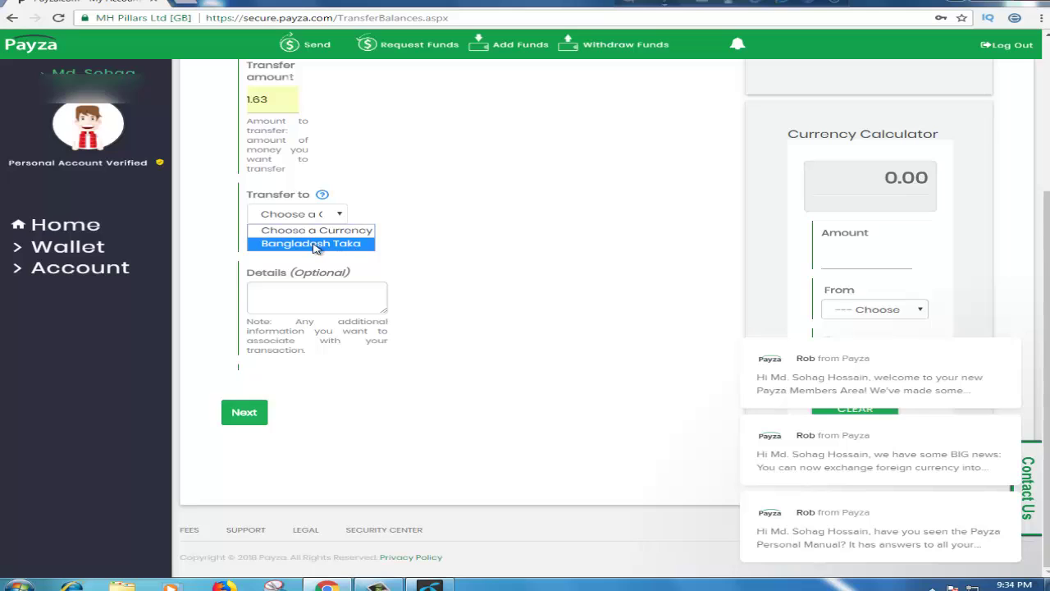
pyautogui.click(322, 244)
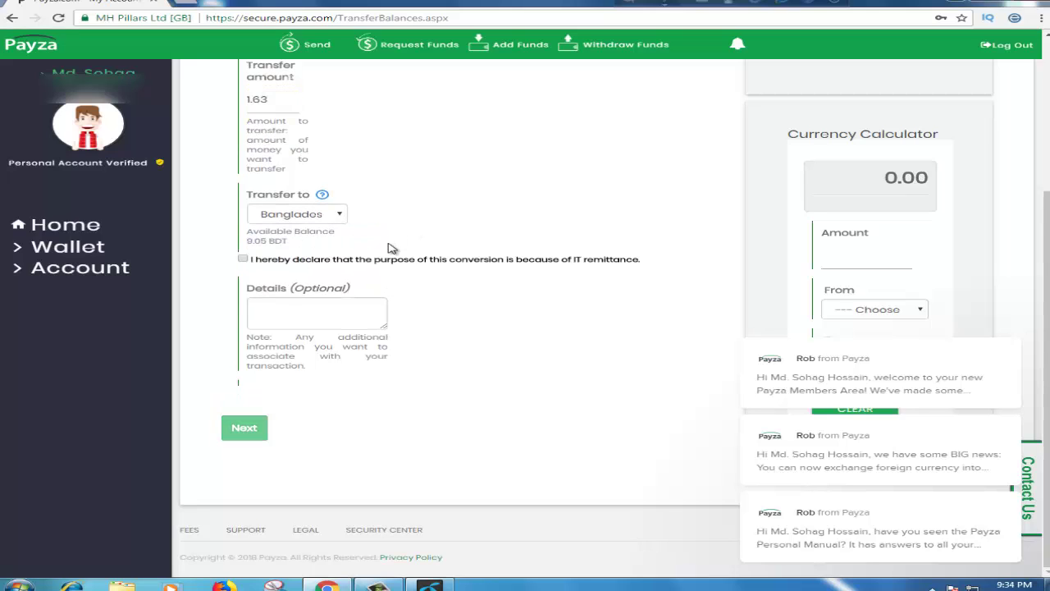
pyautogui.click(242, 259)
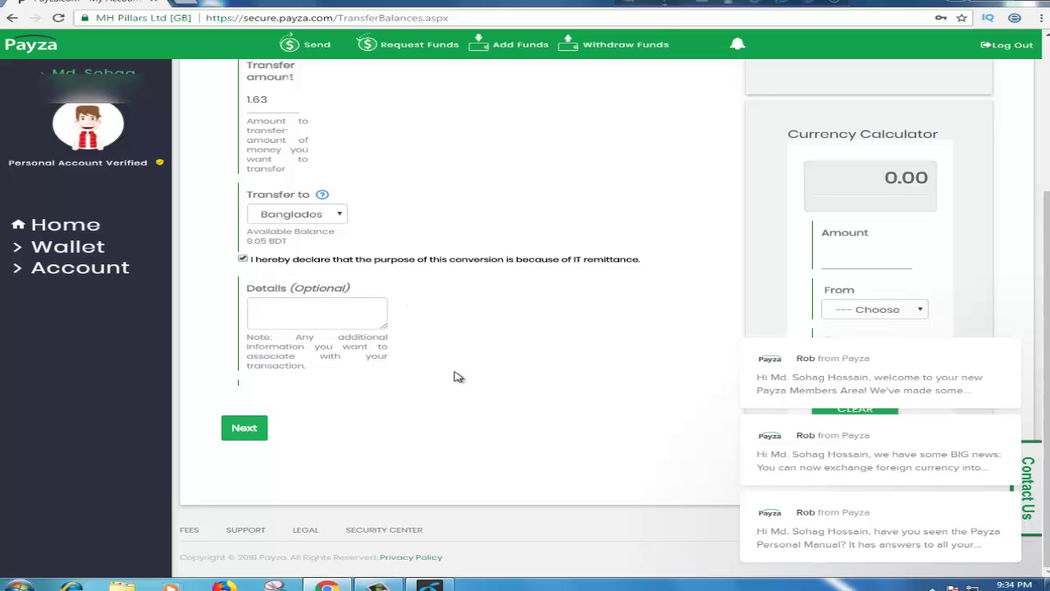
pyautogui.click(244, 429)
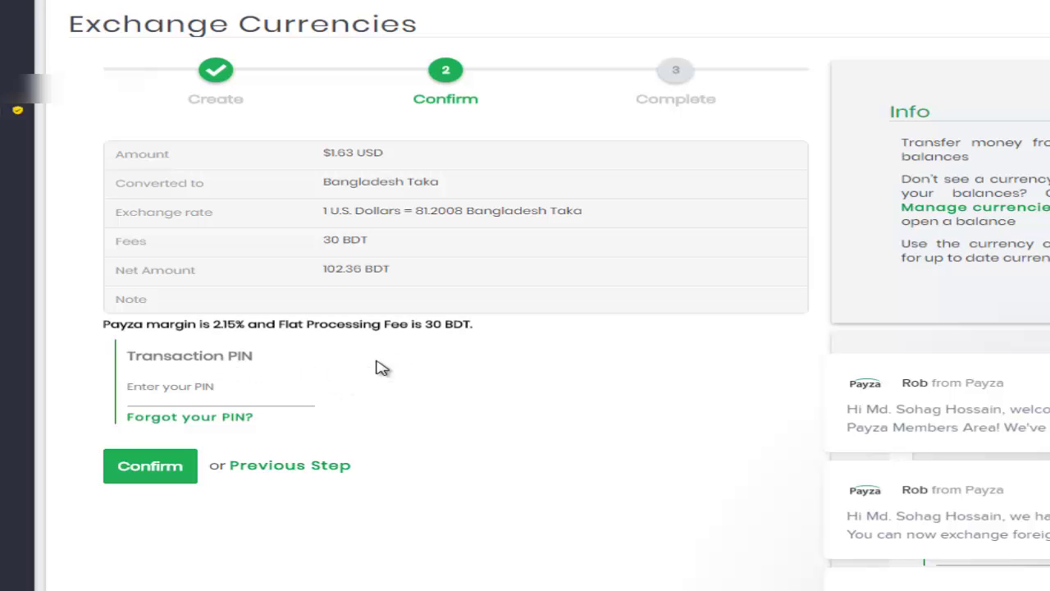
# - Enter the transaction PIN to confirm the currency exchange, and accept the browser's saved-password update
pyautogui.click(167, 387)
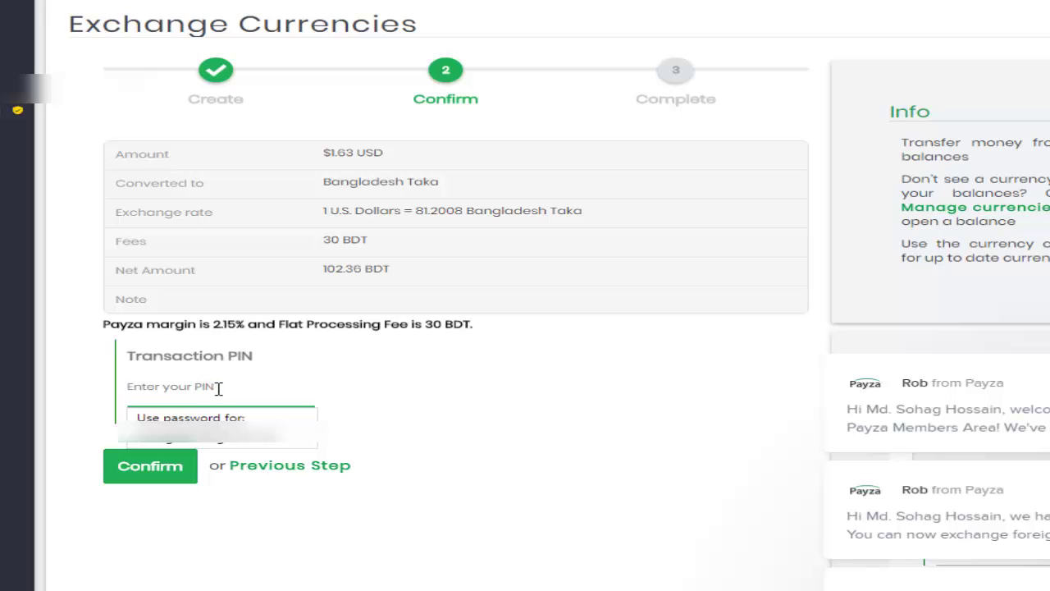
pyautogui.write('••')
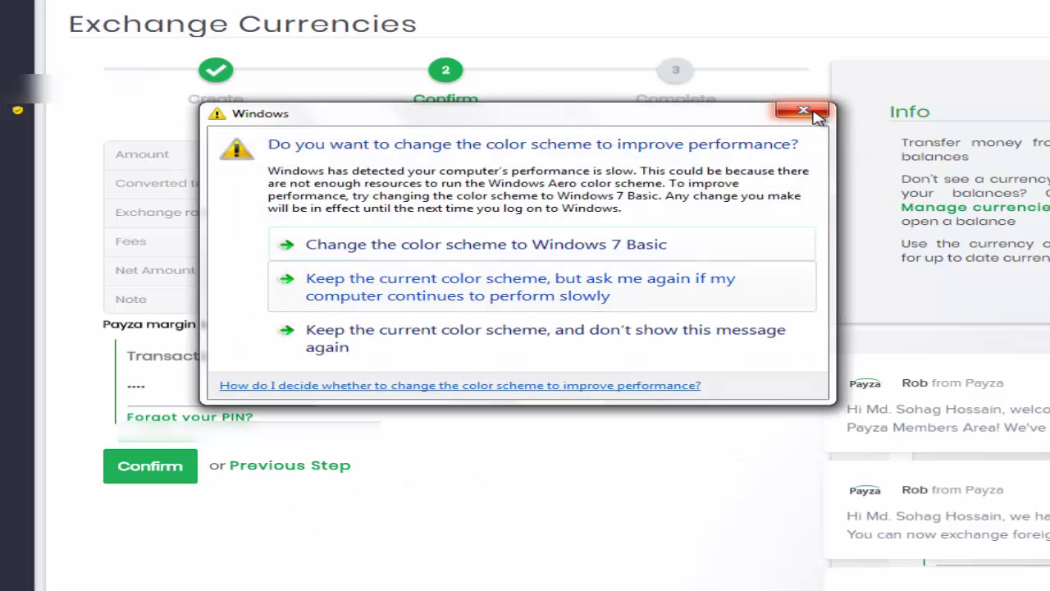
pyautogui.click(391, 430)
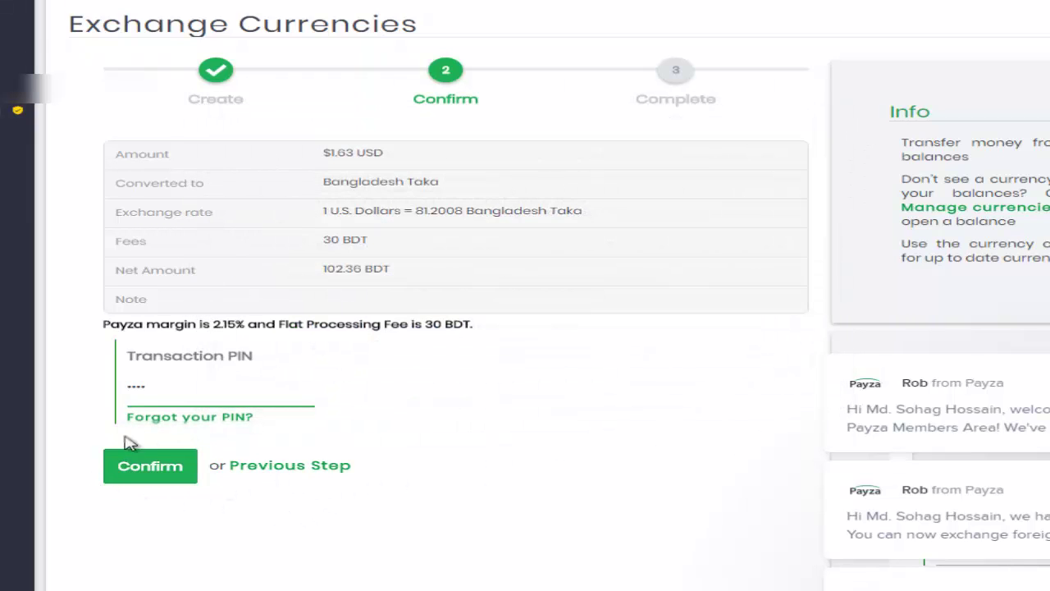
pyautogui.click(146, 473)
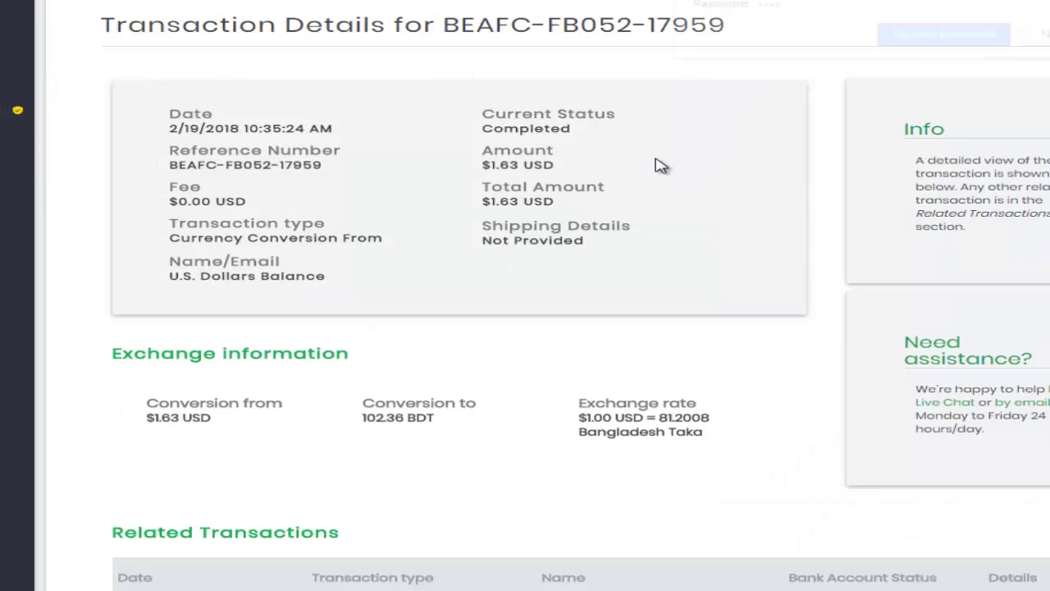
pyautogui.click(947, 38)
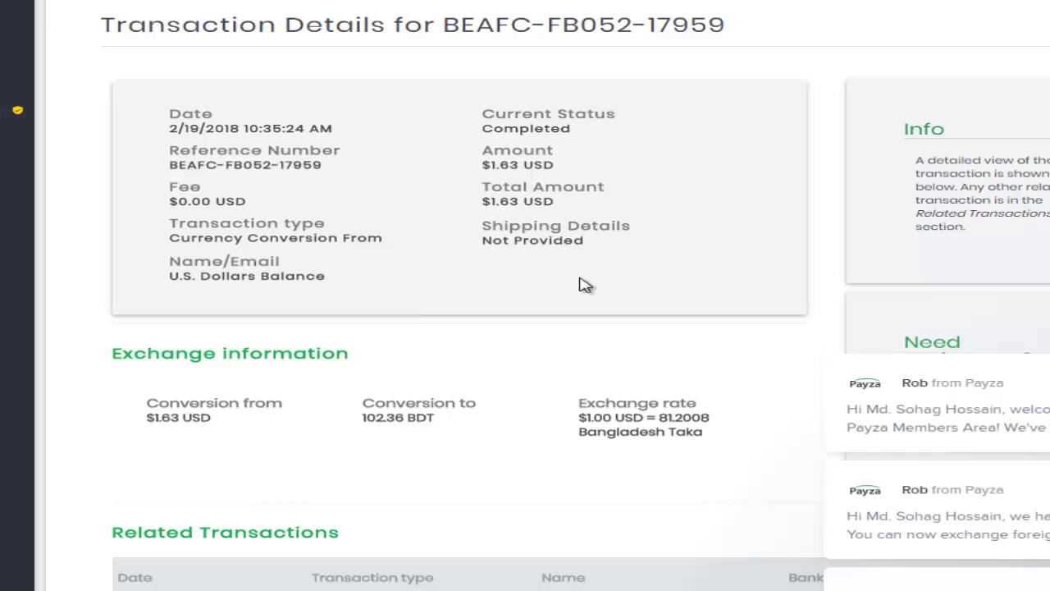
# - Review the conversion's transaction details, including related transactions and history, and return to the account overview
pyautogui.scroll(-2, 581, 287)
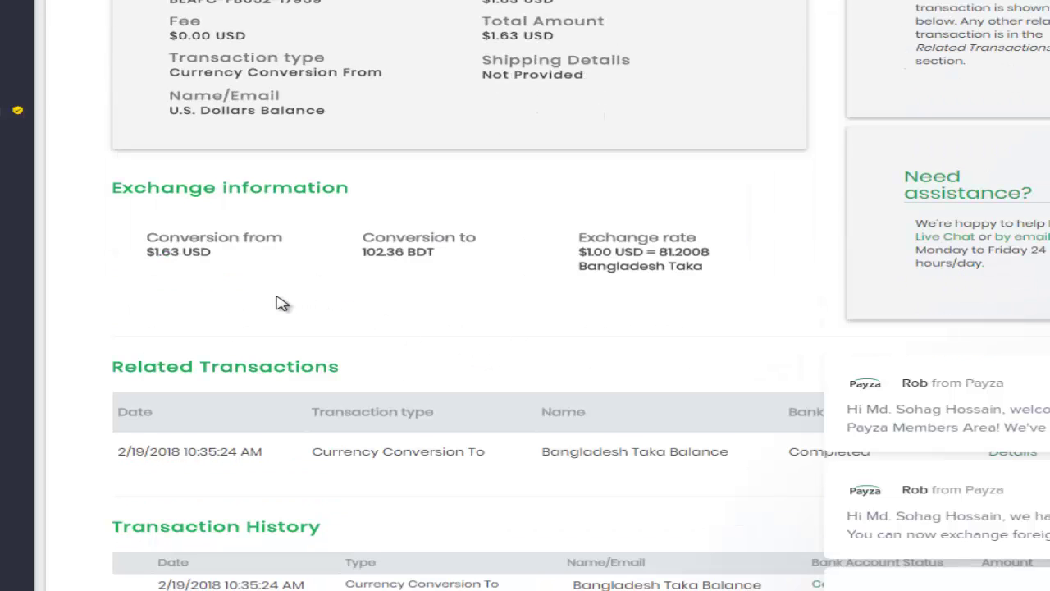
pyautogui.scroll(-1, 272, 303)
pyautogui.scroll(3, 356, 327)
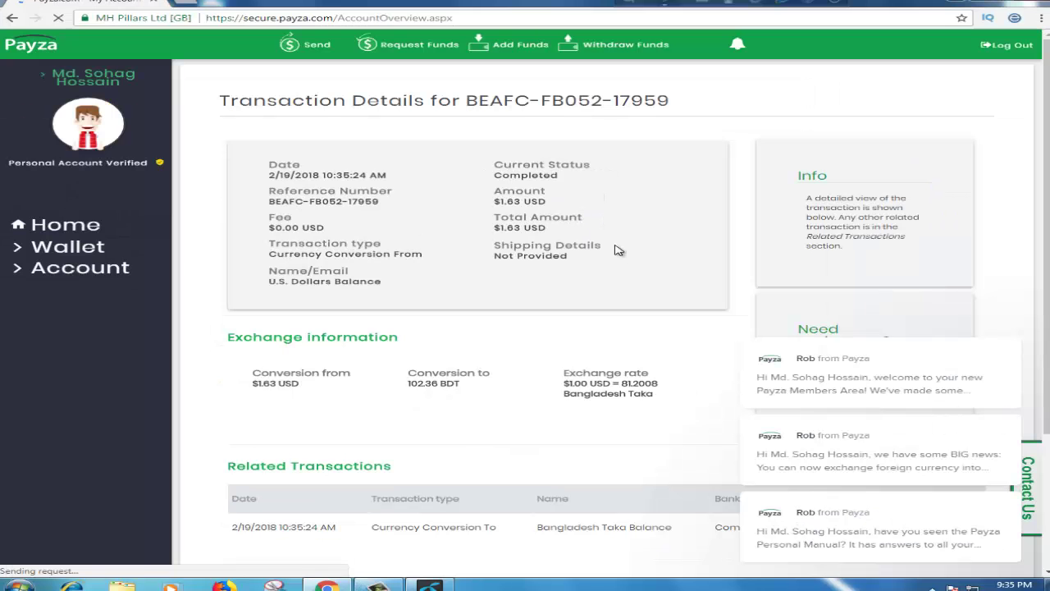
pyautogui.hotkey('alt', 'Left')
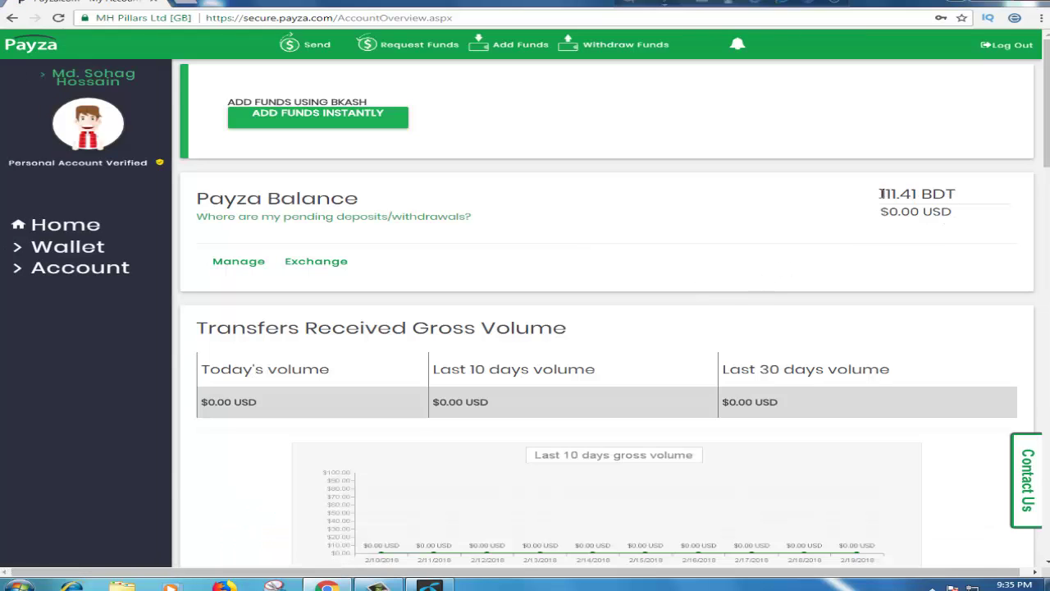
# - Check the updated BDT and USD amounts in the Payza balance
pyautogui.moveTo(881, 194); pyautogui.dragTo(962, 202)
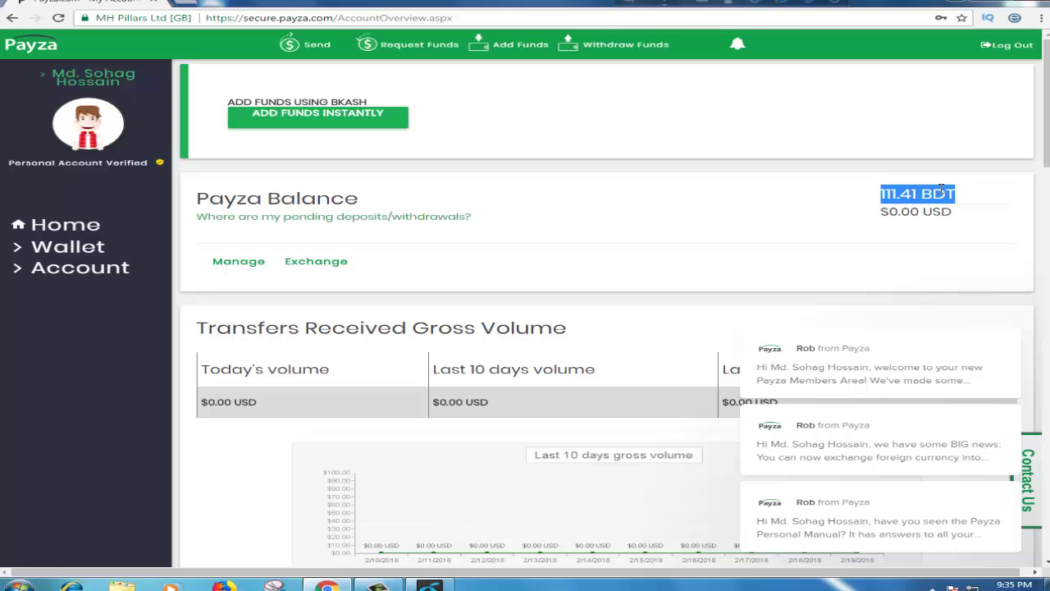
pyautogui.moveTo(881, 194); pyautogui.dragTo(957, 194)
pyautogui.click(883, 195)
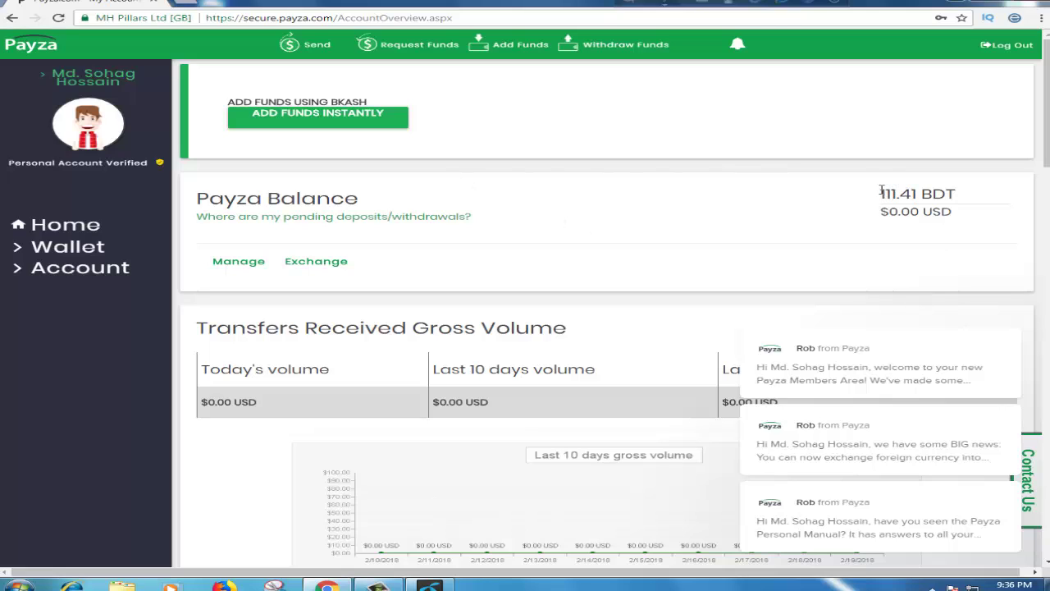
pyautogui.moveTo(897, 187); pyautogui.dragTo(953, 220)
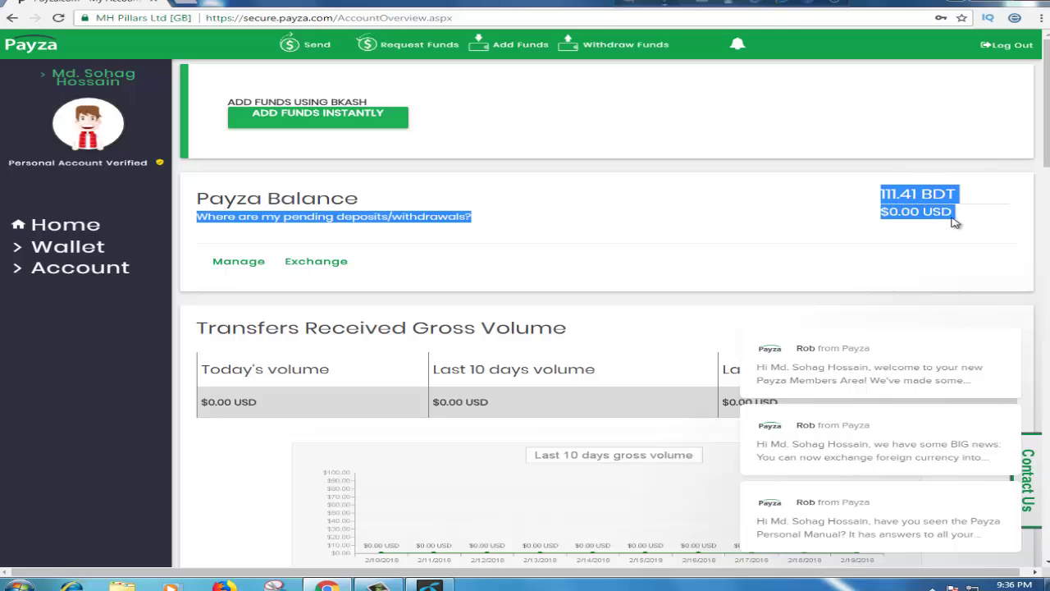